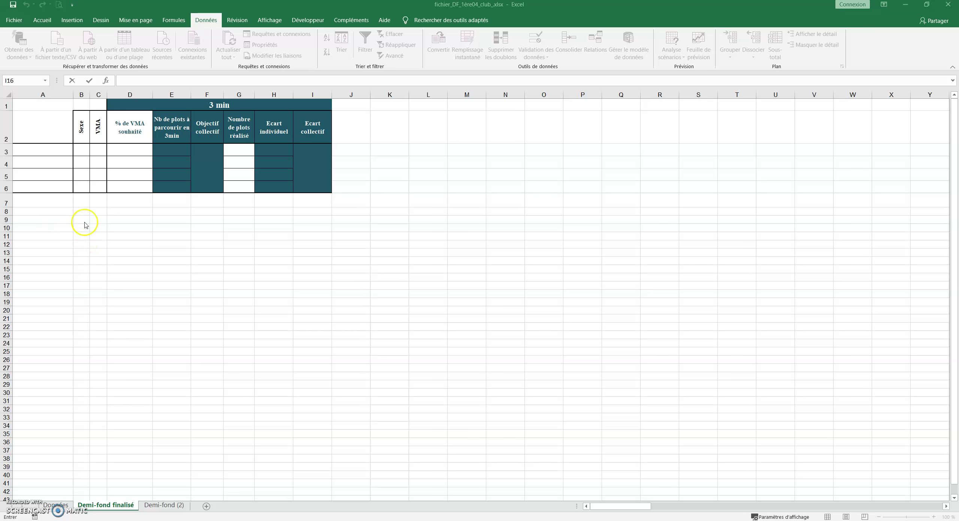
Step: Choose Elève 1 in A3 and Elève 2 in A4 from the student list on the Demi-fond finalisé sheet
key(Escape)
click(69, 154)
click(77, 152)
click(66, 161)
click(64, 163)
click(77, 164)
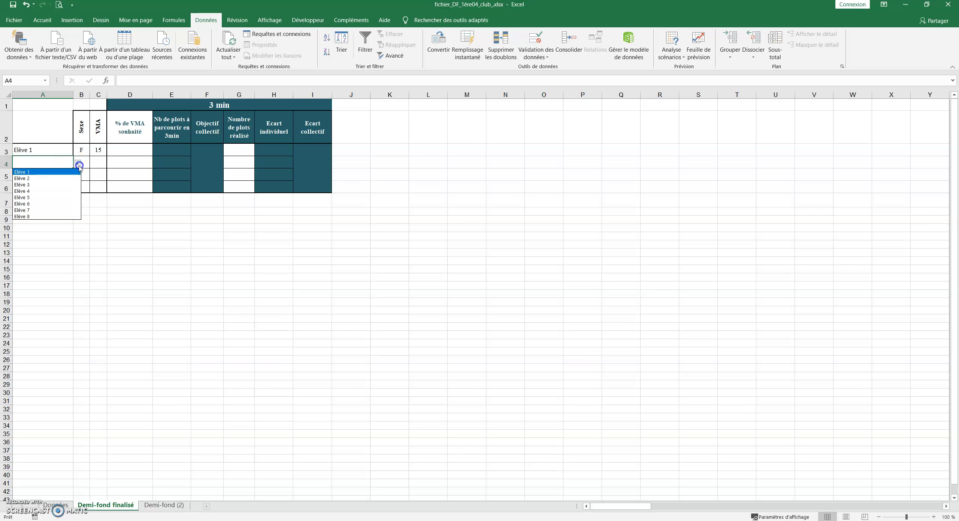
click(51, 178)
Step: Choose Elève 3 in A5 and Elève 4 in A6 from the student list
click(49, 175)
click(77, 176)
click(34, 197)
click(22, 187)
click(77, 188)
click(37, 216)
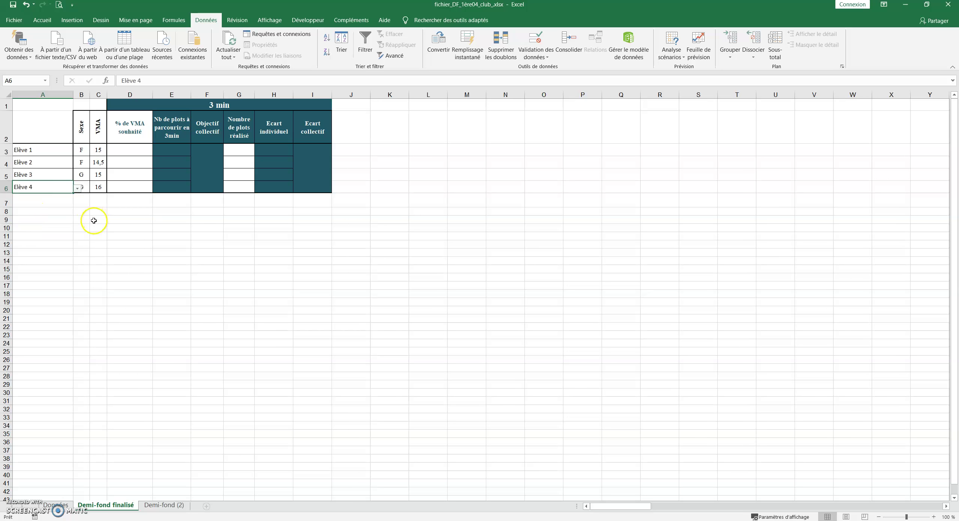
click(113, 220)
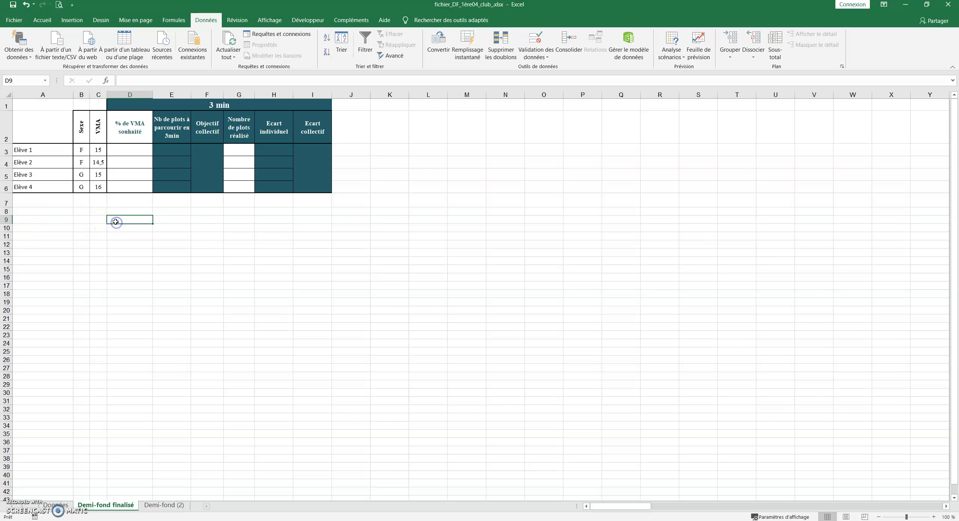
Step: Set the % de VMA souhaité in D3:D6 to 90%, 95%, 100% and 85% for Elève 1 through Elève 4
click(131, 149)
click(157, 152)
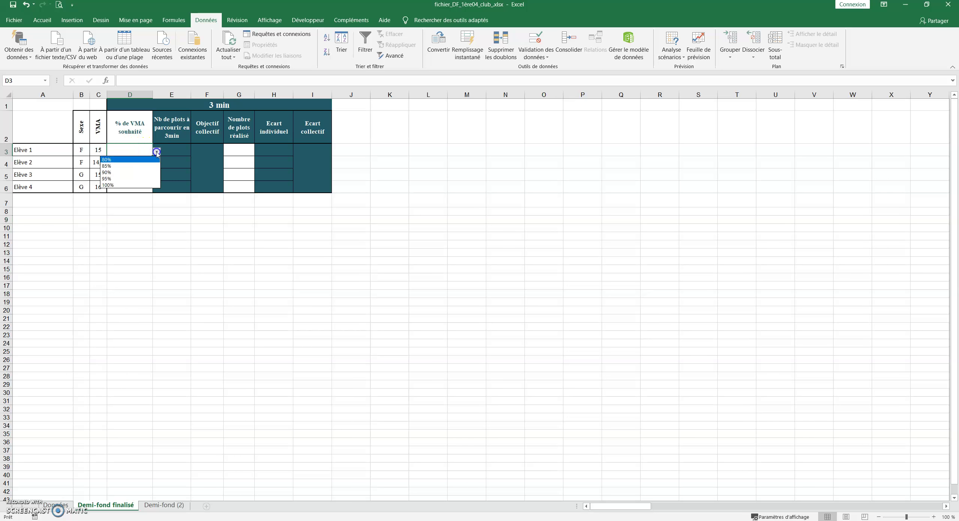
click(135, 173)
click(130, 166)
click(156, 164)
click(122, 192)
click(135, 173)
click(157, 176)
click(129, 207)
click(129, 189)
click(157, 189)
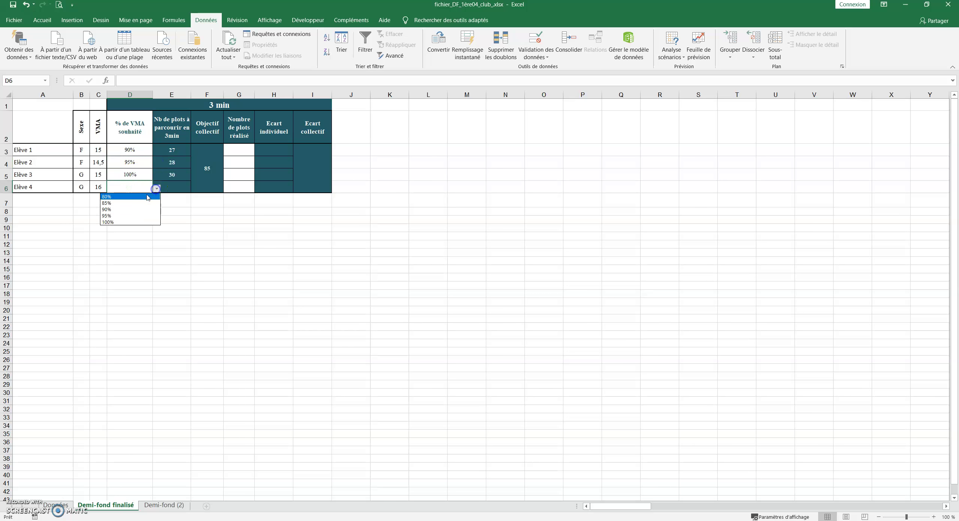
click(120, 203)
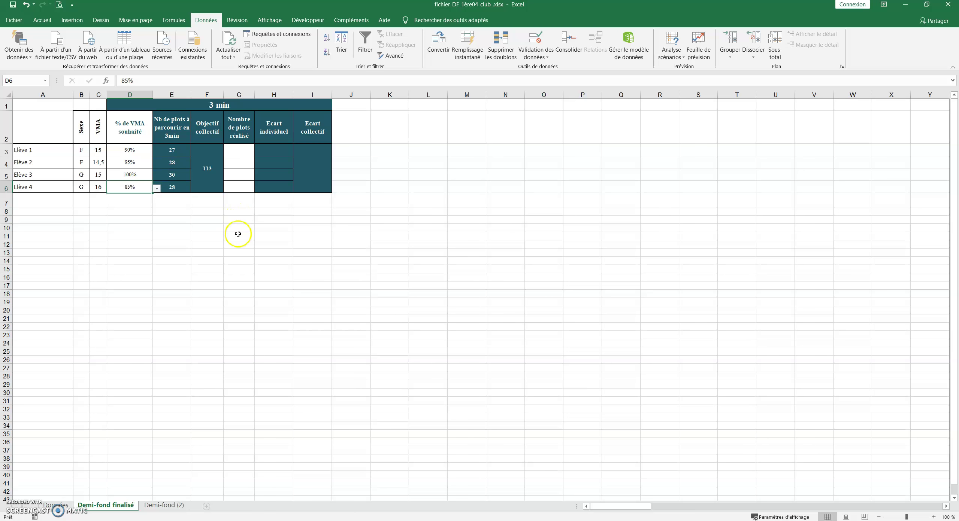
Step: Enter 27, 27, 31 and 28 as the Nombre de plots réalisé for the four students in G3:G6
click(234, 151)
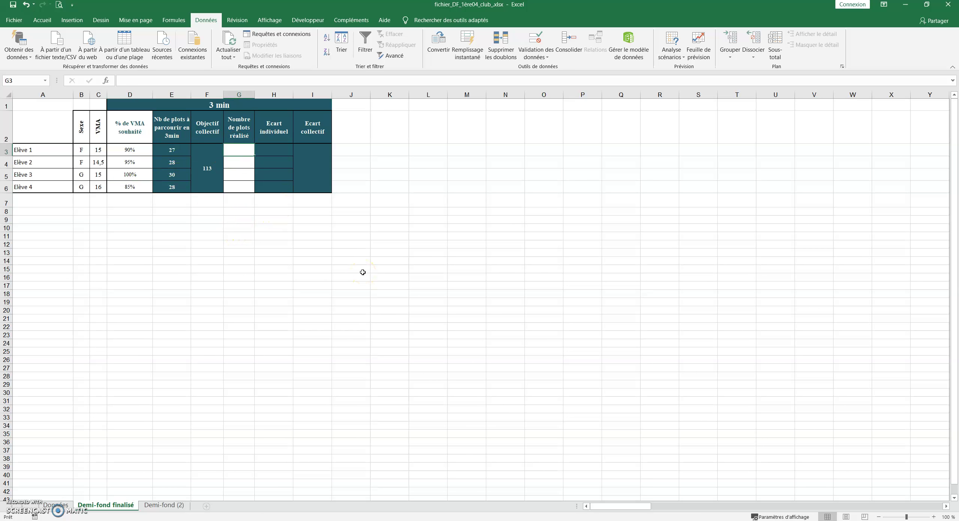
text(27)
key(Return)
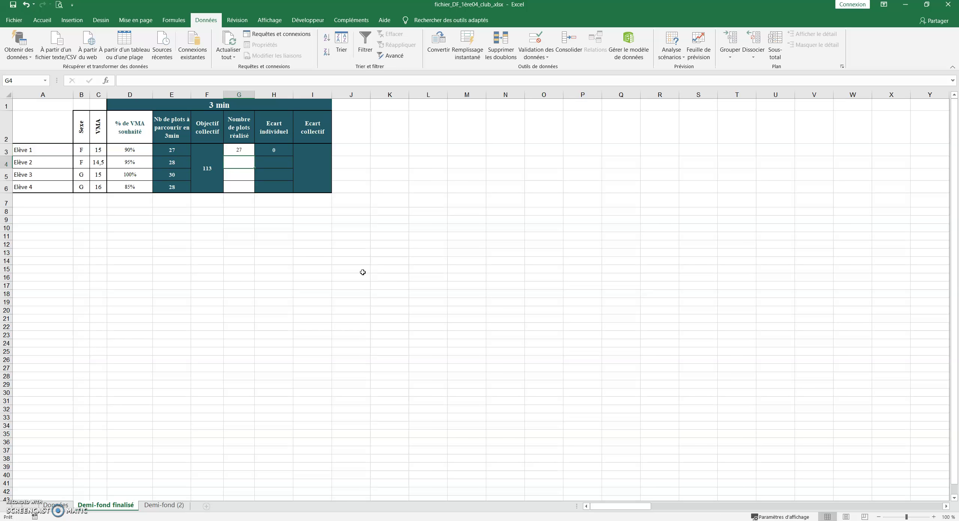
text(27)
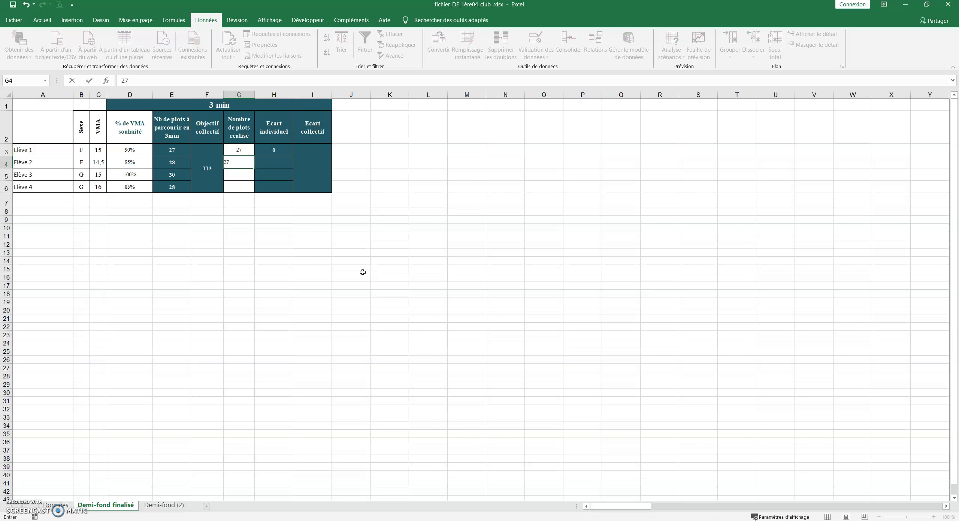
key(Return)
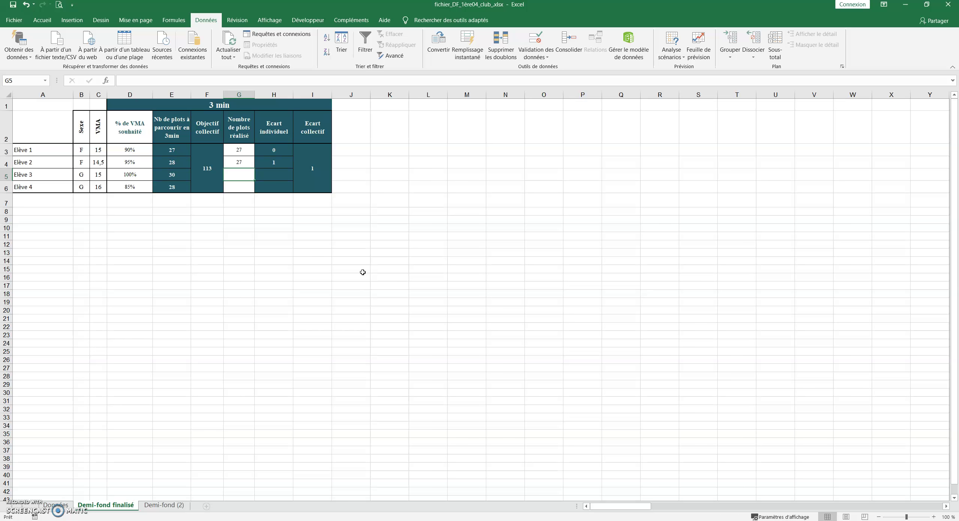
text(31)
key(Return)
text(28)
key(Up)
click(337, 213)
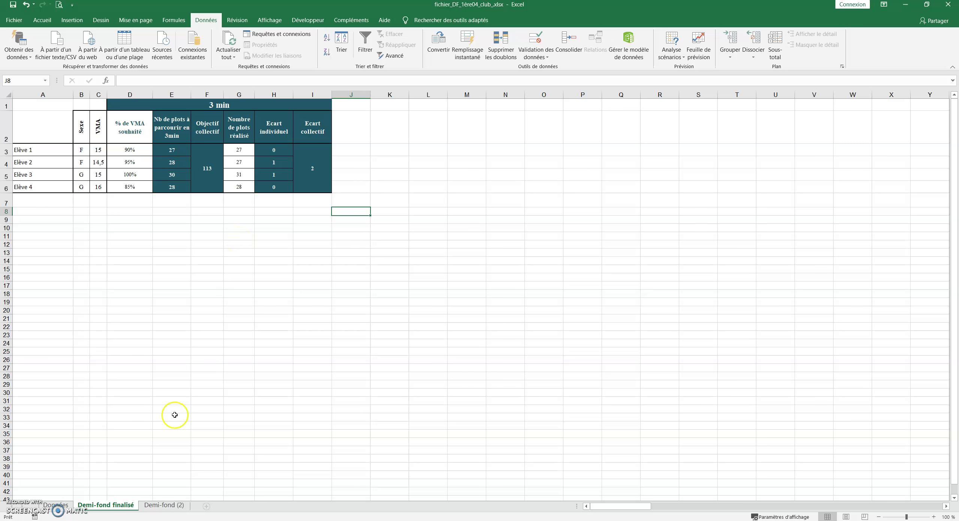
Step: Switch to the blank Demi-fond (2) sheet
click(32, 499)
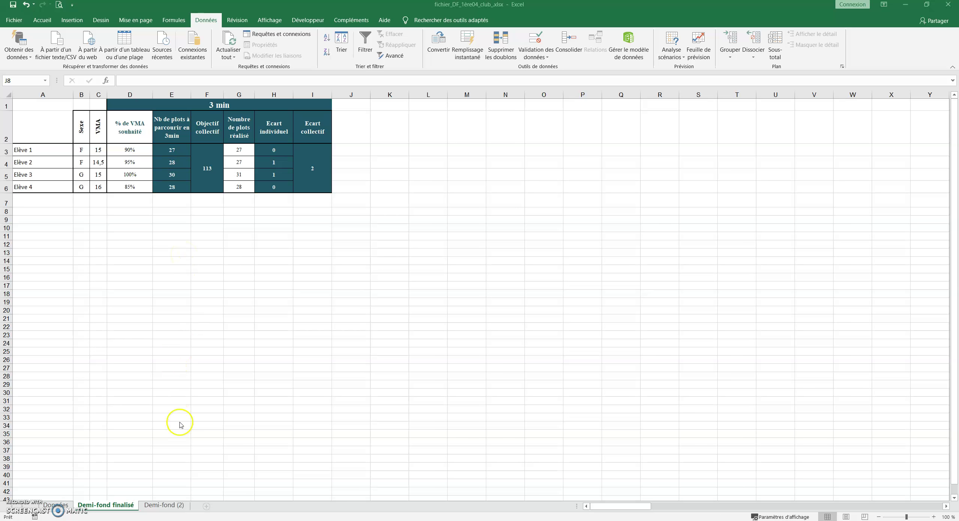
click(168, 506)
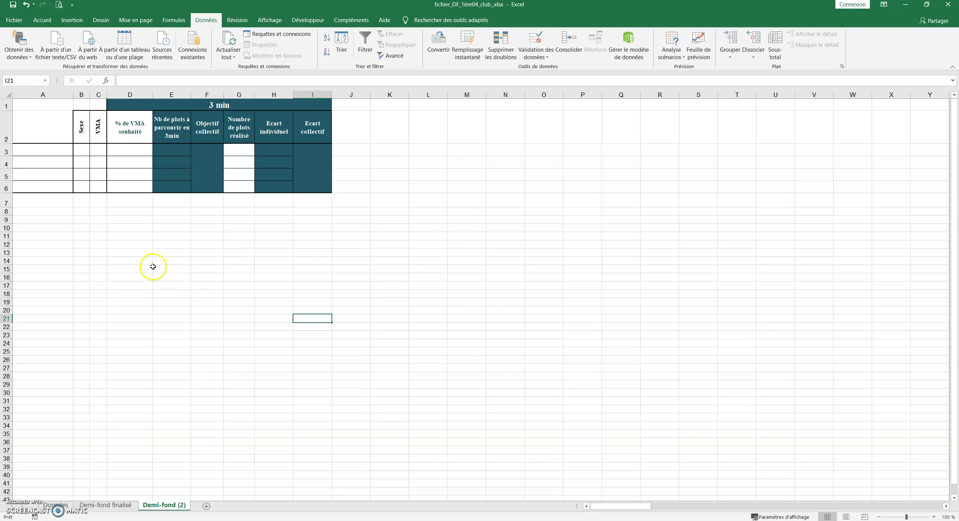
click(41, 150)
double_click(45, 165)
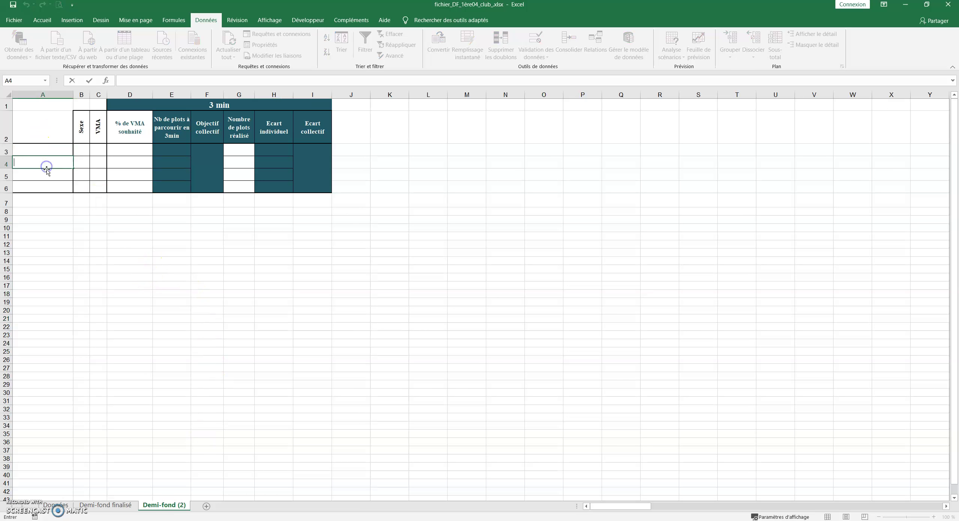
key(Escape)
click(121, 244)
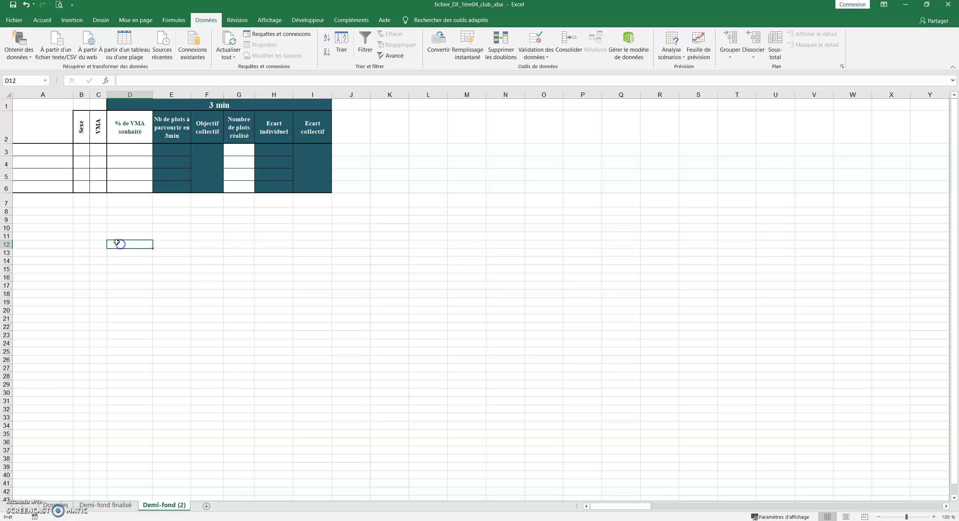
Step: Apply list data validation to name cells A3:A6, using A2:A9 of the Données sheet as the source
click(44, 152)
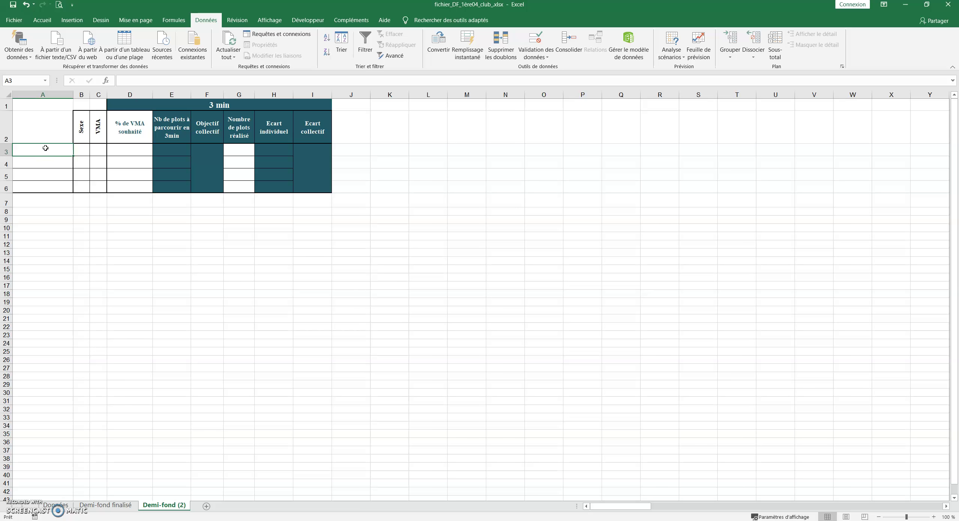
drag(45, 149, 50, 187)
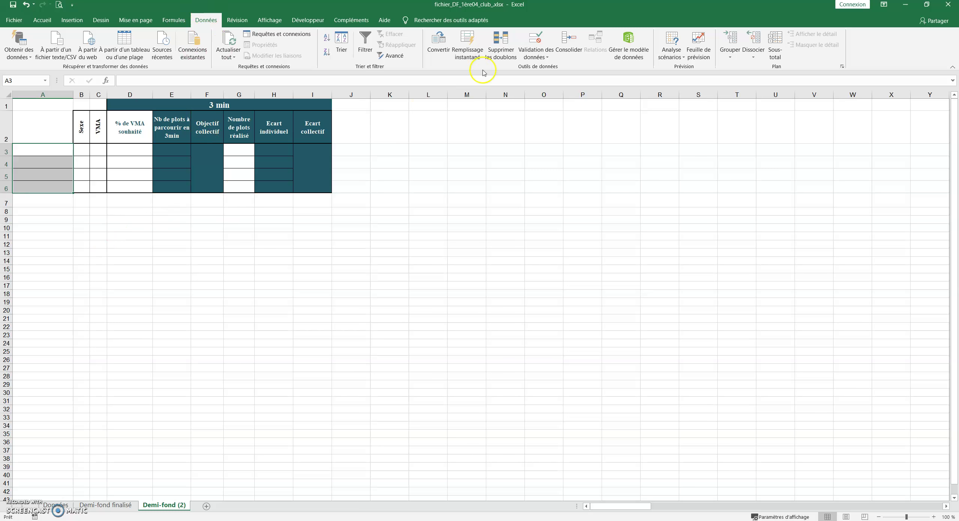
click(535, 42)
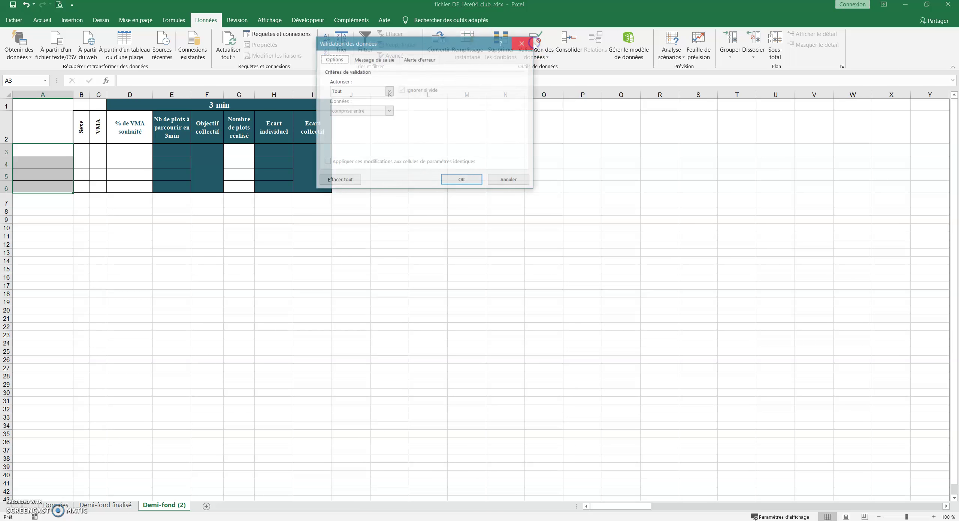
click(388, 91)
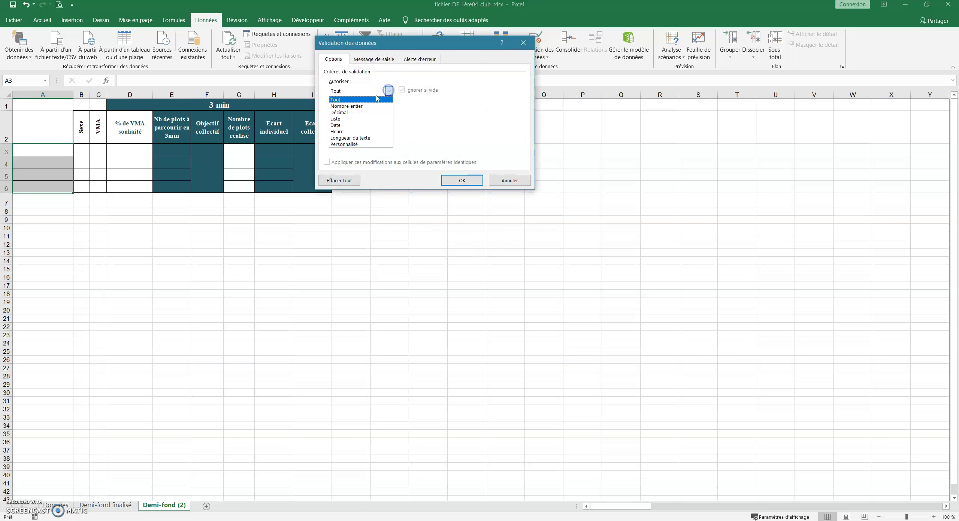
click(348, 119)
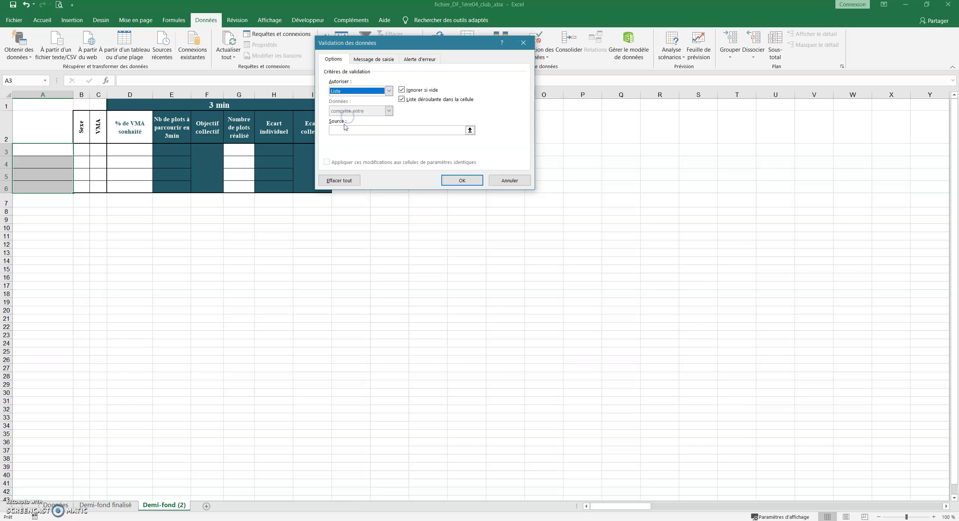
click(343, 131)
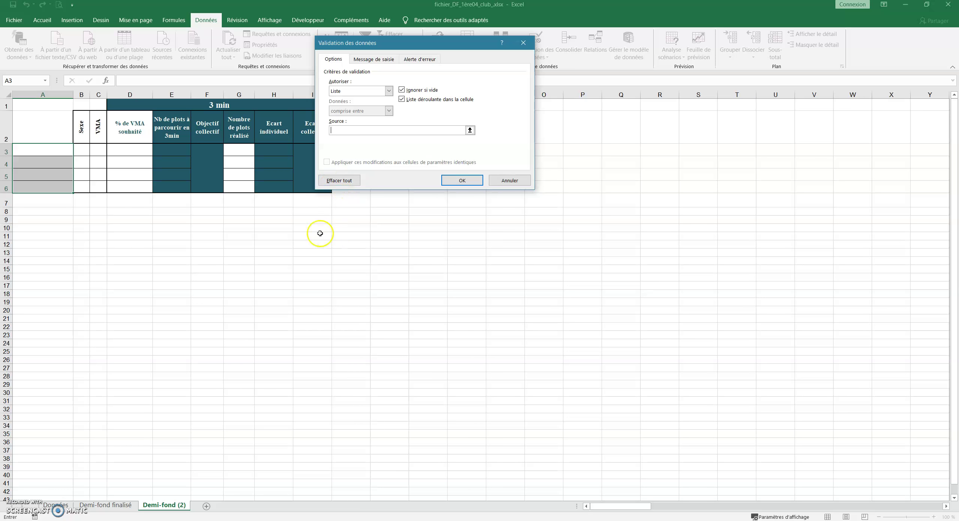
click(56, 506)
drag(39, 111, 41, 173)
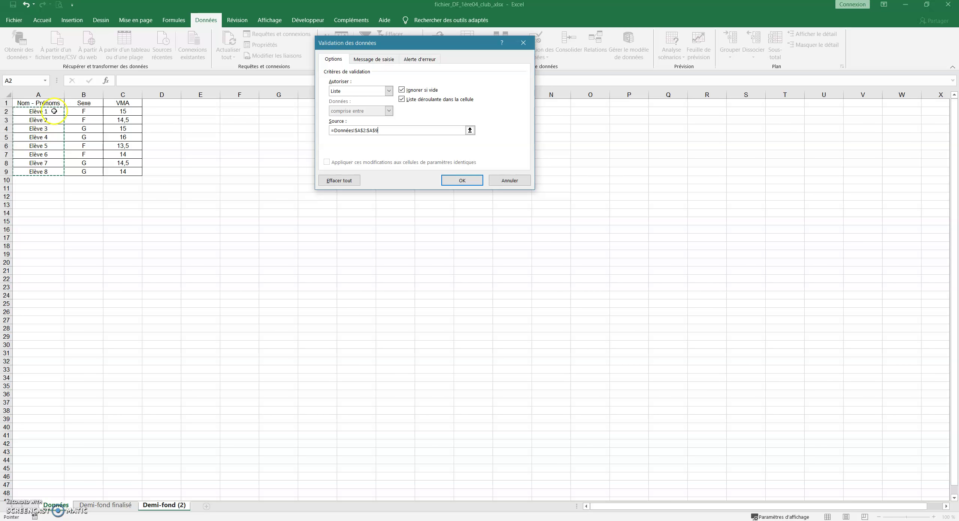
click(462, 181)
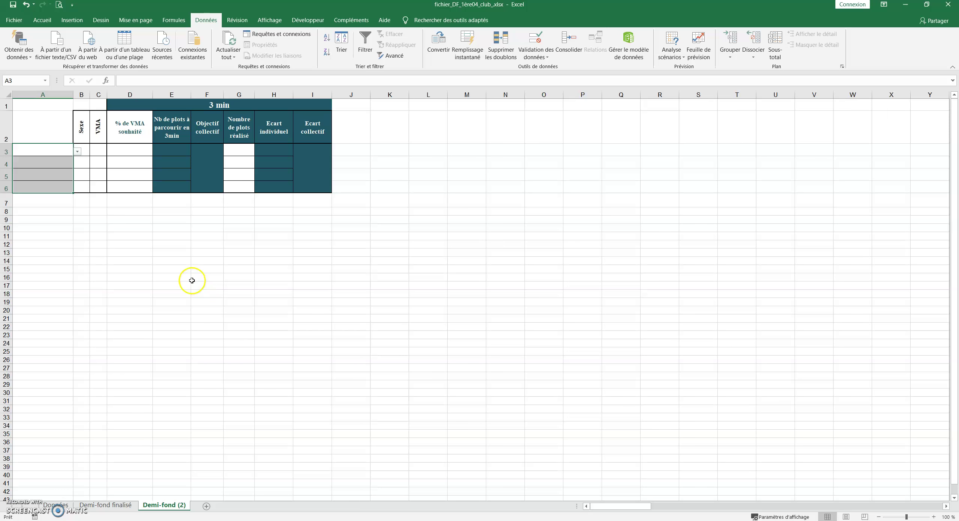
Step: Fill A3:A6 of Demi-fond (2) with Elève 1, Elève 2, Elève 3 and Elève 4 using the new list
click(78, 151)
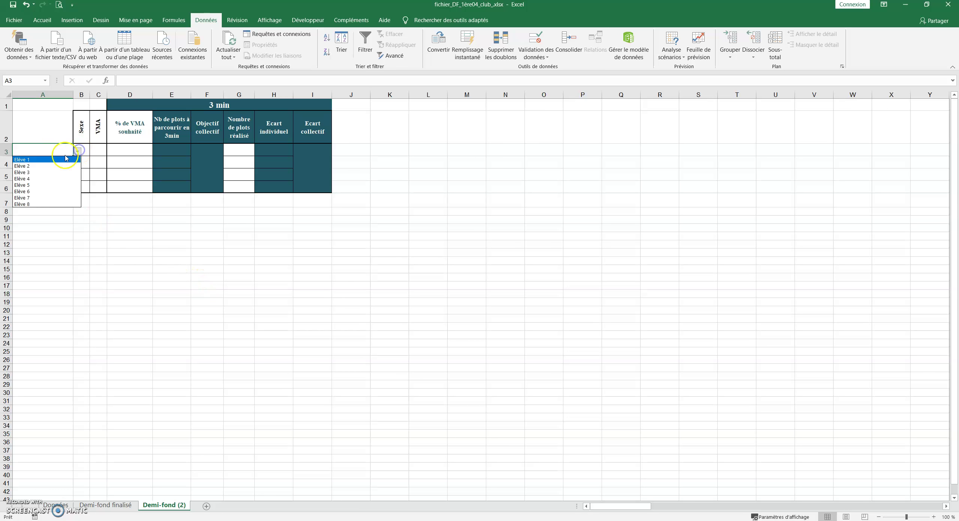
click(45, 160)
click(45, 161)
click(77, 164)
click(53, 178)
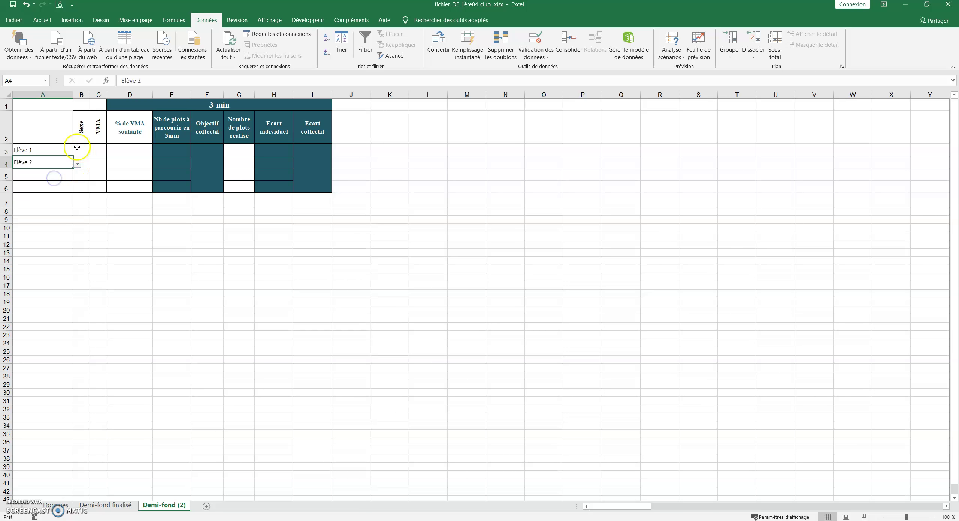
click(42, 176)
click(76, 177)
click(46, 196)
click(52, 187)
click(77, 189)
click(46, 217)
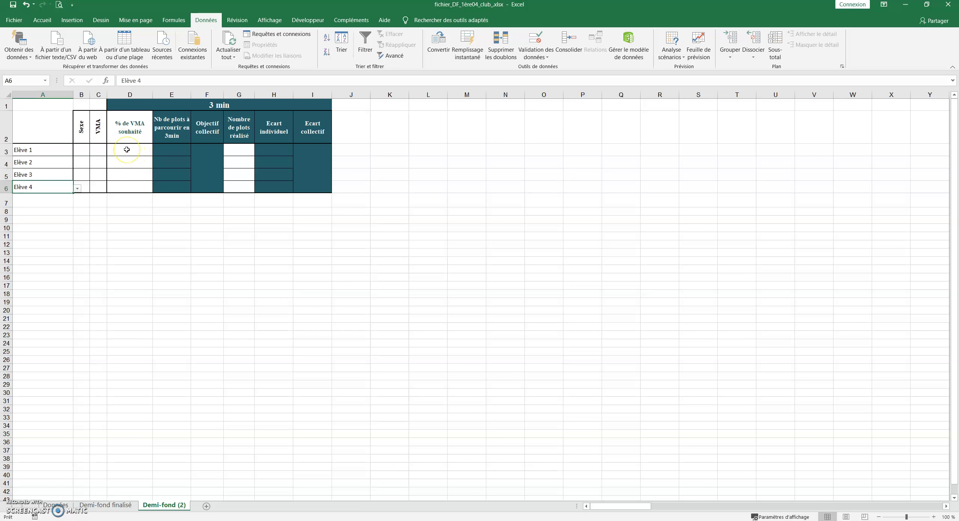
Step: Apply list data validation to the % de VMA souhaité cells D3:D6 with the source 85%;90%;95%;100%
drag(126, 150, 130, 189)
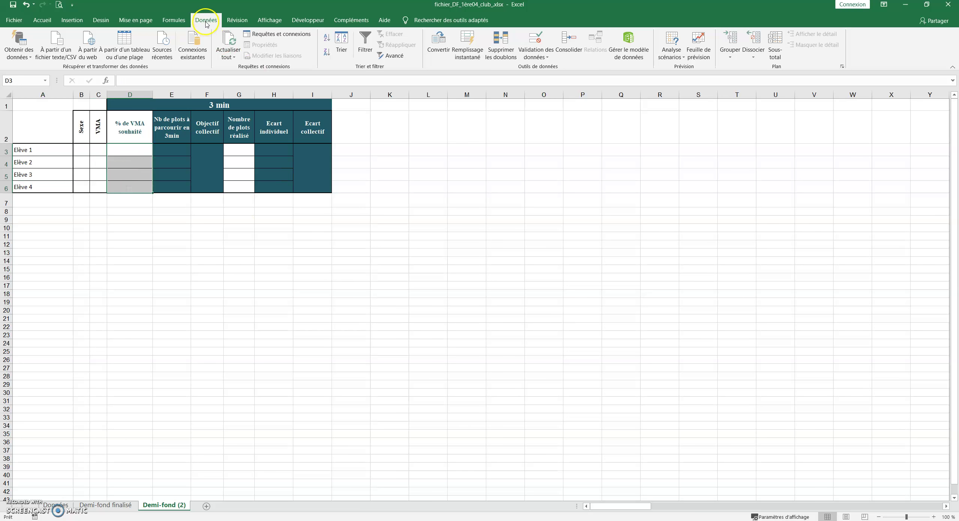
right_click(263, 103)
click(124, 142)
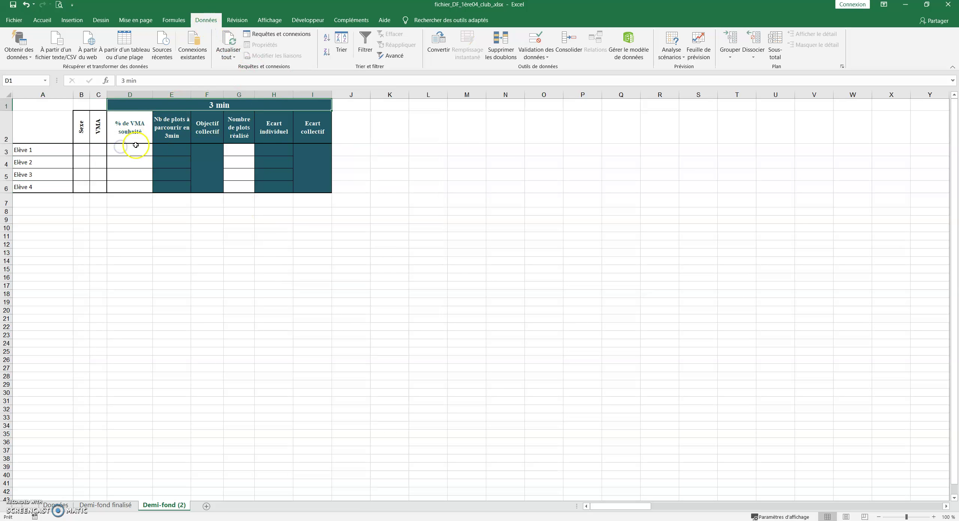
drag(132, 150, 133, 189)
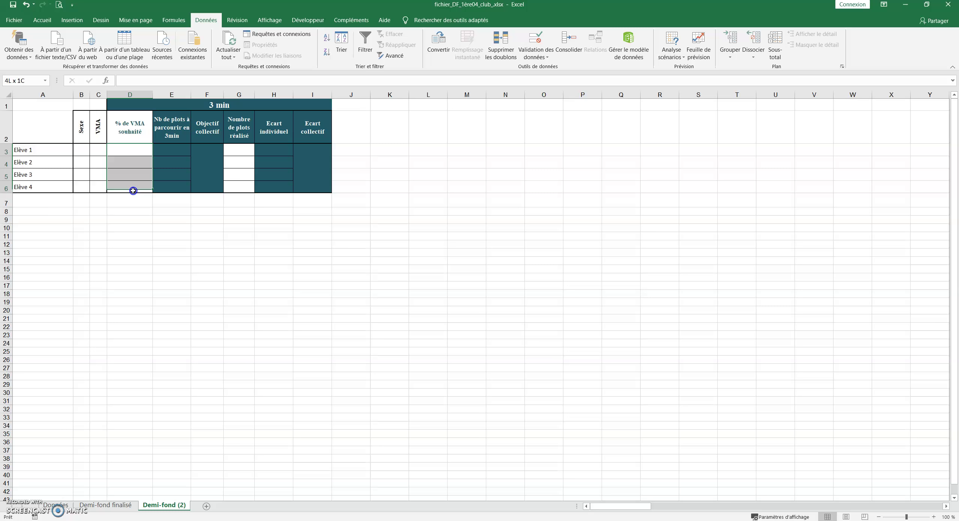
click(532, 44)
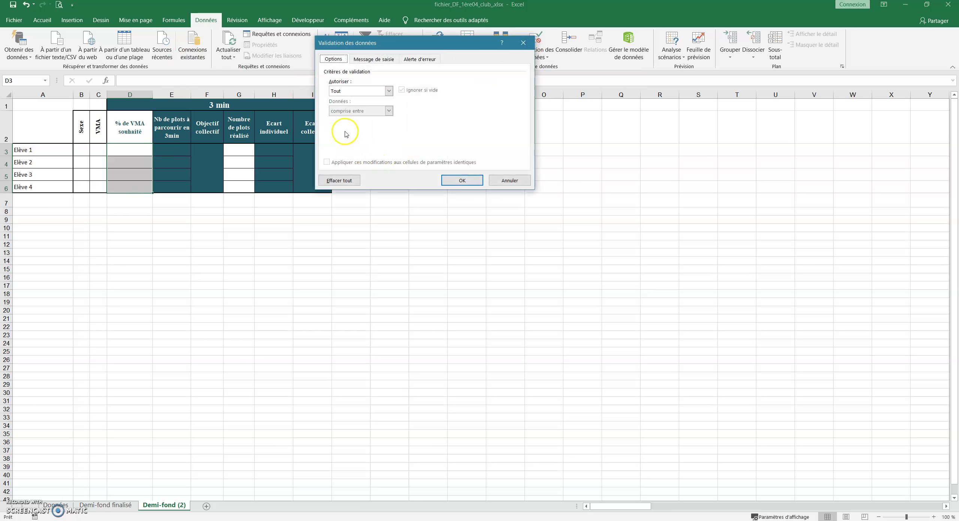
click(348, 92)
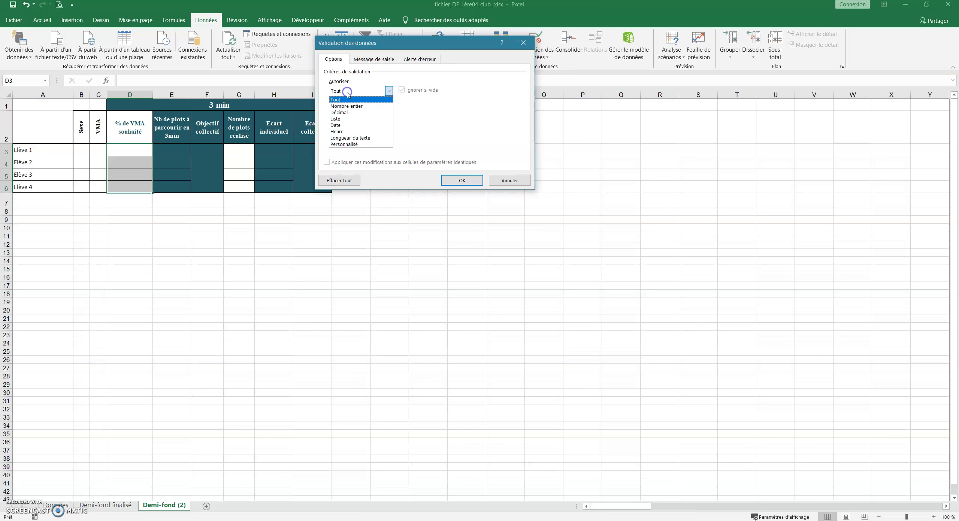
click(342, 118)
click(344, 131)
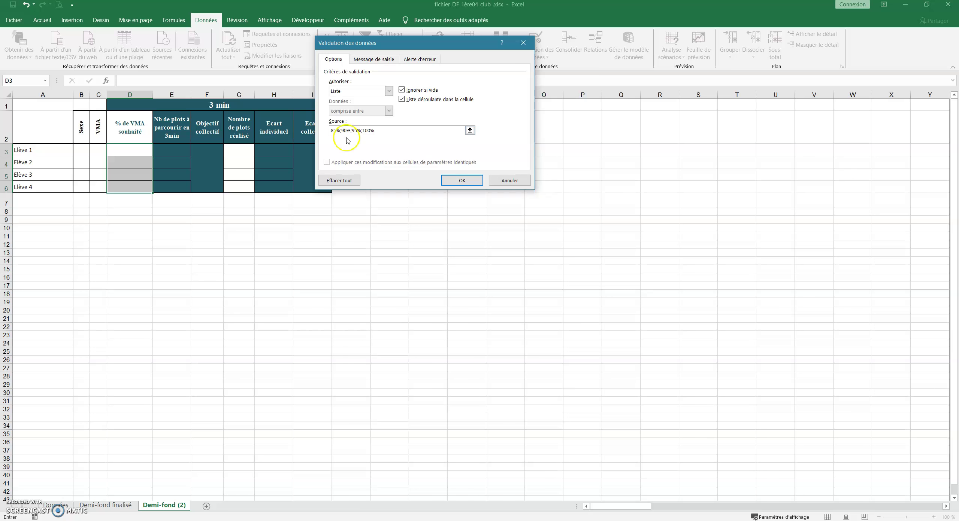
click(456, 180)
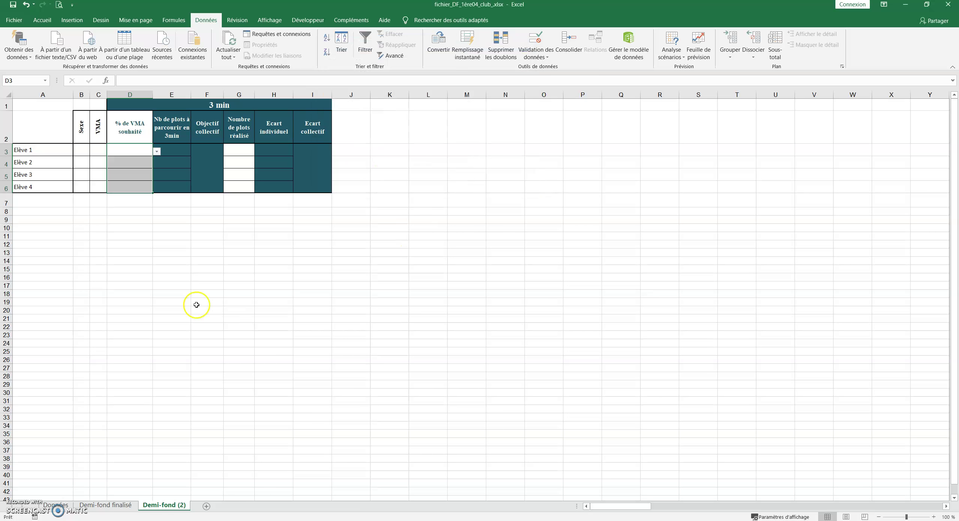
Step: Open the list of % de VMA souhaité choices in D3 for Elève 1
click(147, 253)
click(142, 155)
click(157, 151)
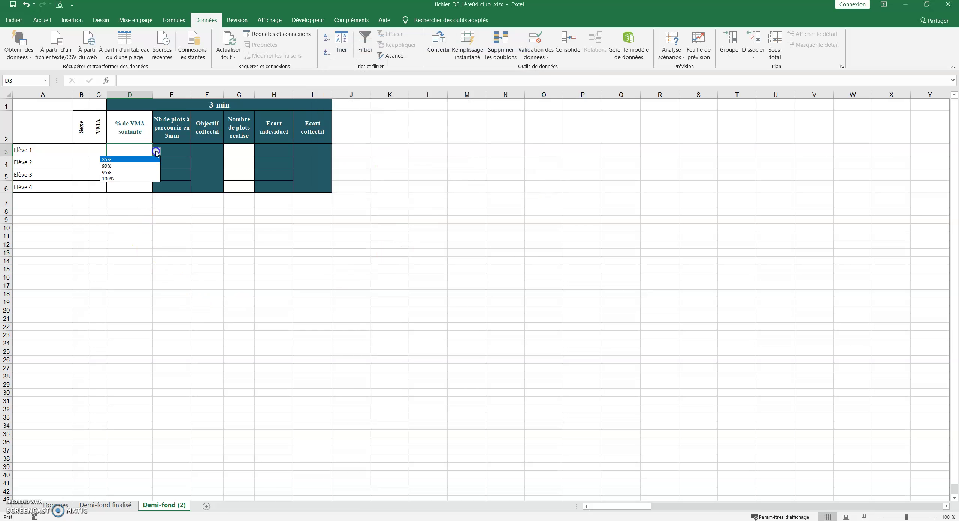